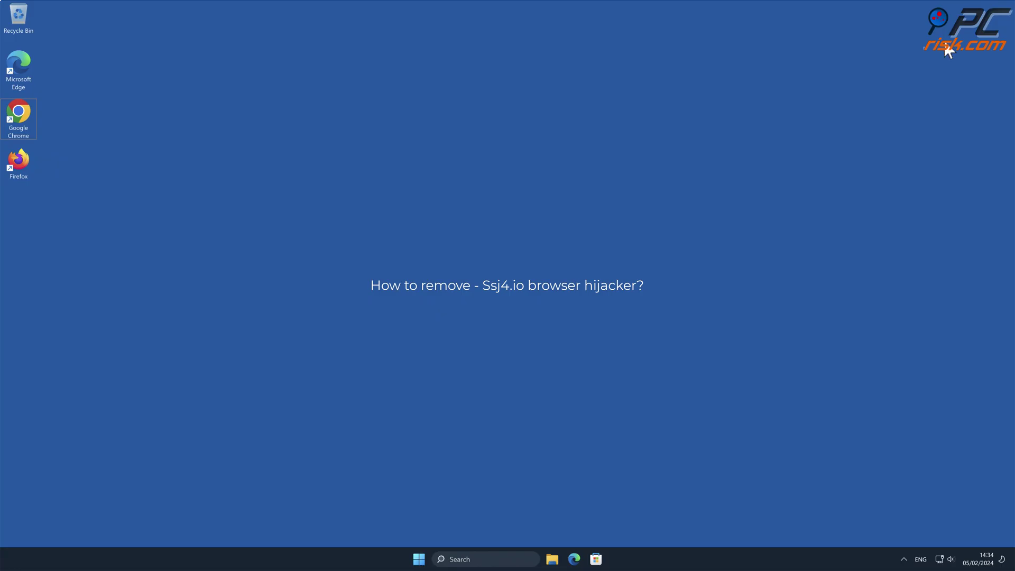
Launch Chrome and run the 'testing search engine' query, landing on ssj4.io results
{"action": "double_click", "coordinate": [18, 119]}
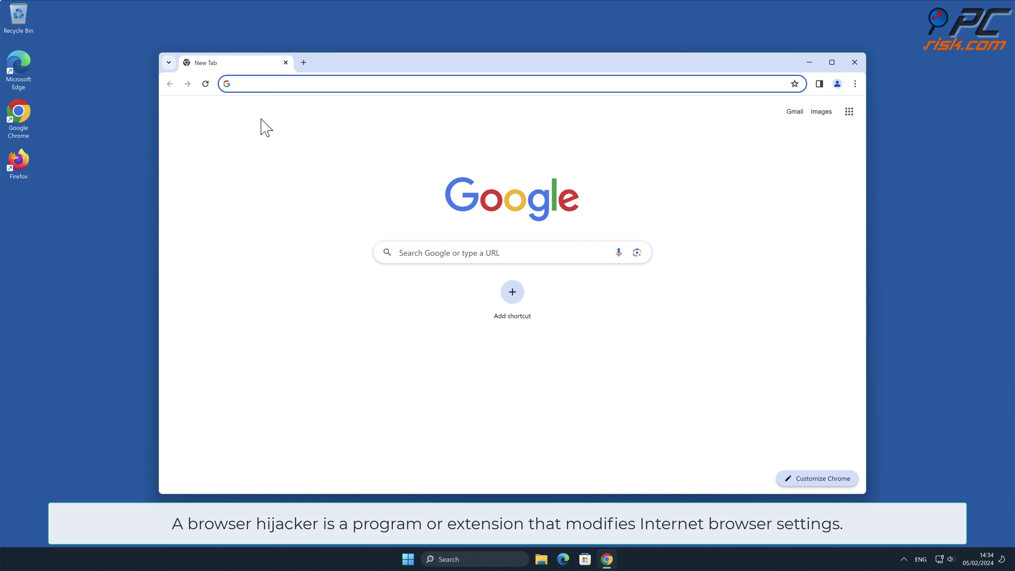
{"action": "type", "text": "testing"}
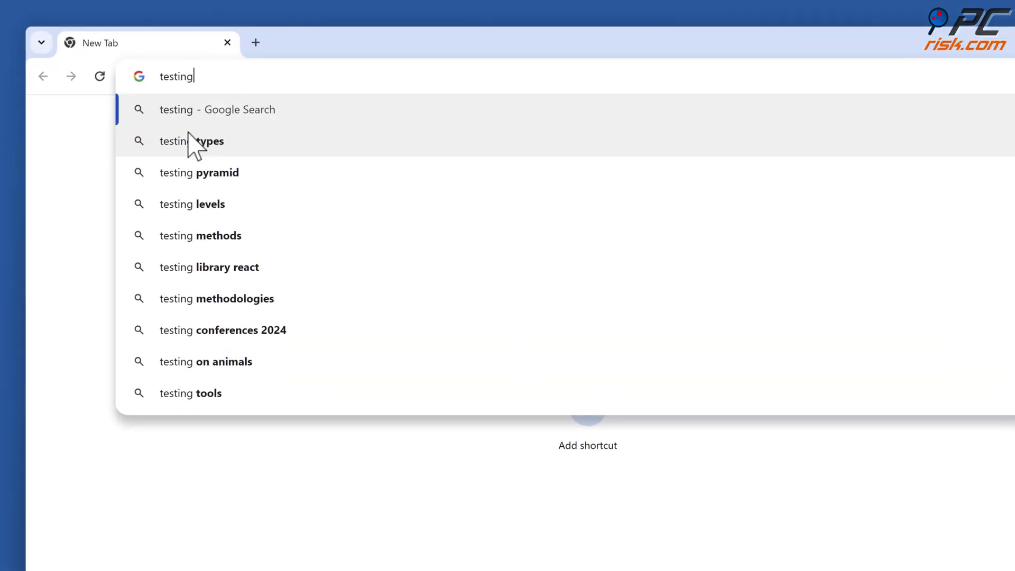
{"action": "type", "text": " search engi"}
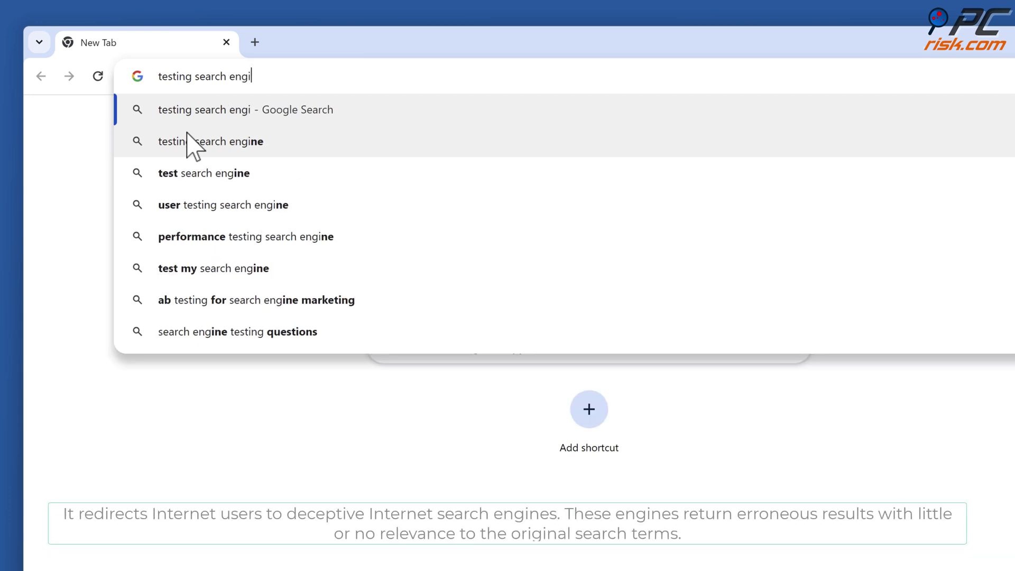
{"action": "type", "text": "ne"}
{"action": "key", "text": "Return"}
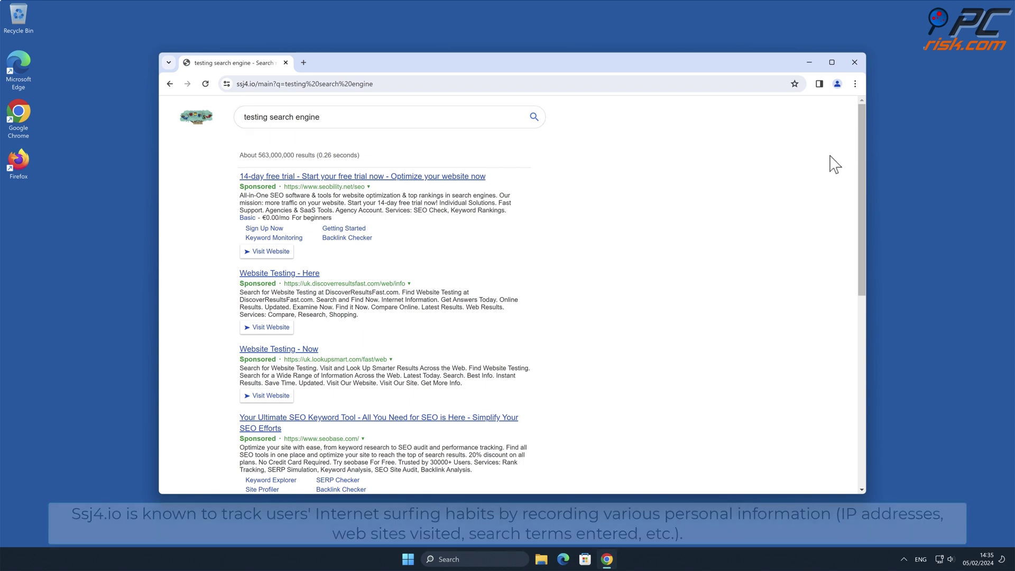
{"action": "mouse_move", "coordinate": [862, 141]}
{"action": "left_mouse_down"}
{"action": "mouse_move", "coordinate": [861, 351]}
{"action": "mouse_move", "coordinate": [861, 133]}
{"action": "left_mouse_up"}
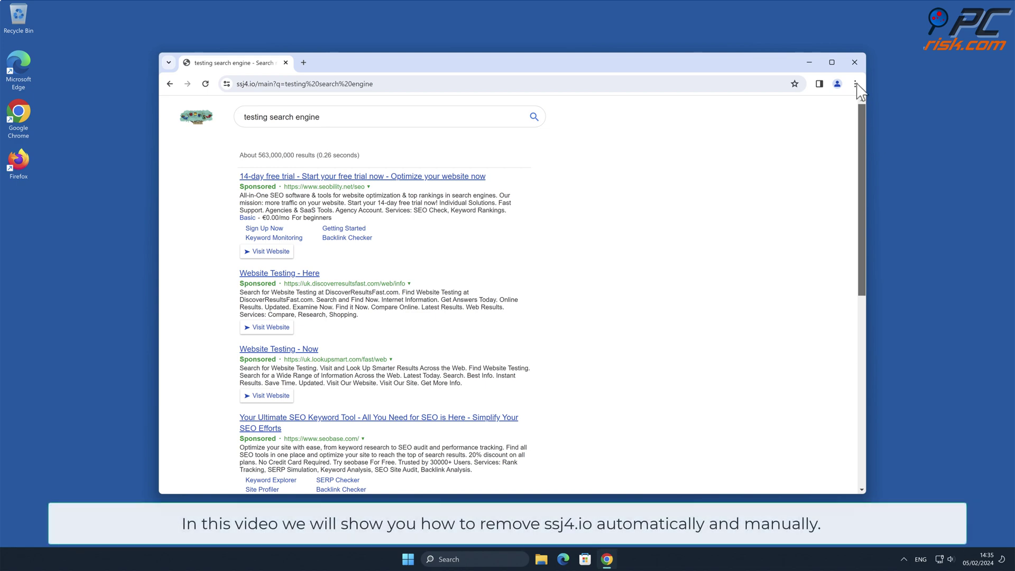
Close the Chrome window showing the ssj4.io results
{"action": "left_click", "coordinate": [854, 63]}
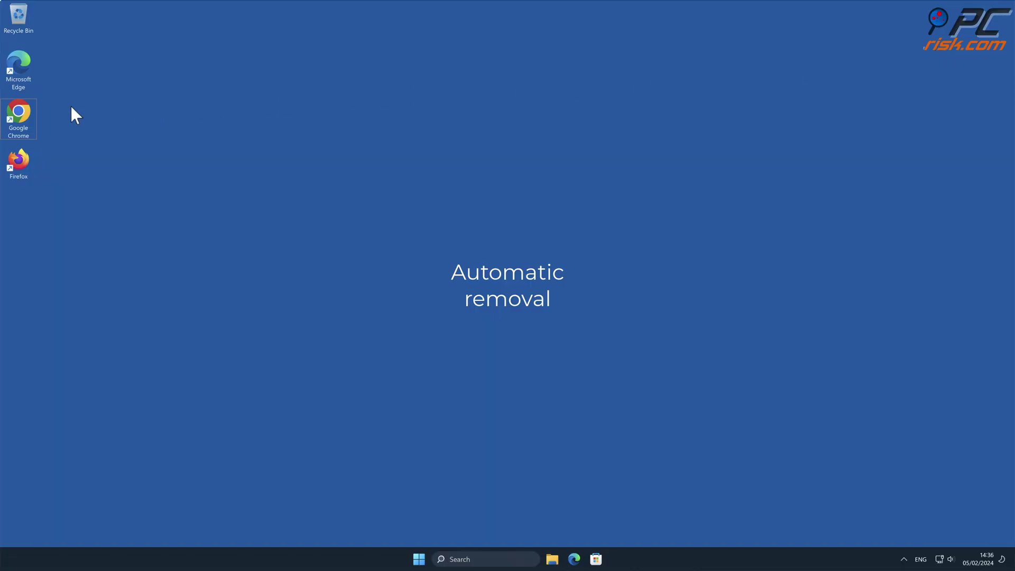
{"action": "double_click", "coordinate": [21, 112]}
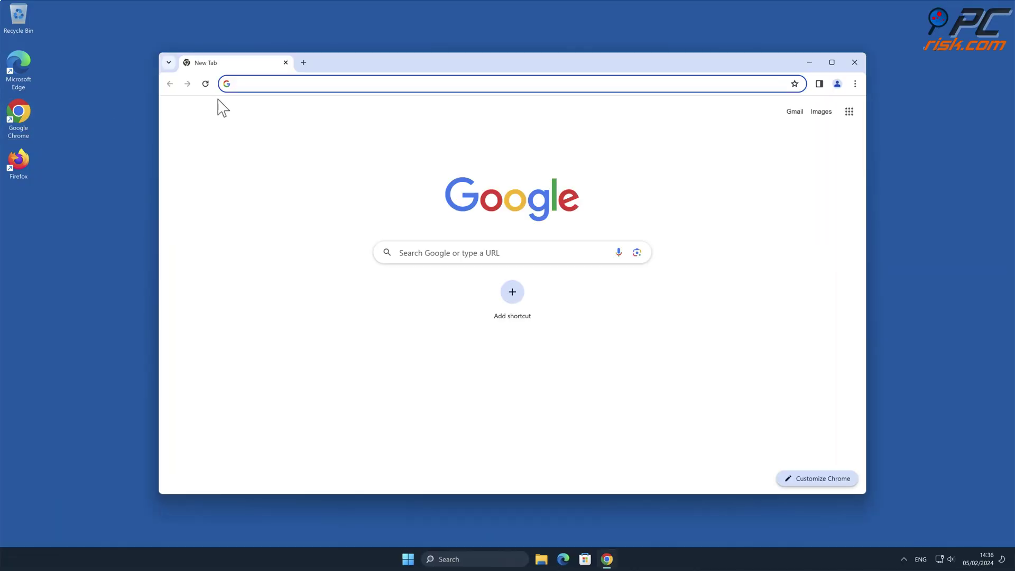
{"action": "type", "text": "www.co"}
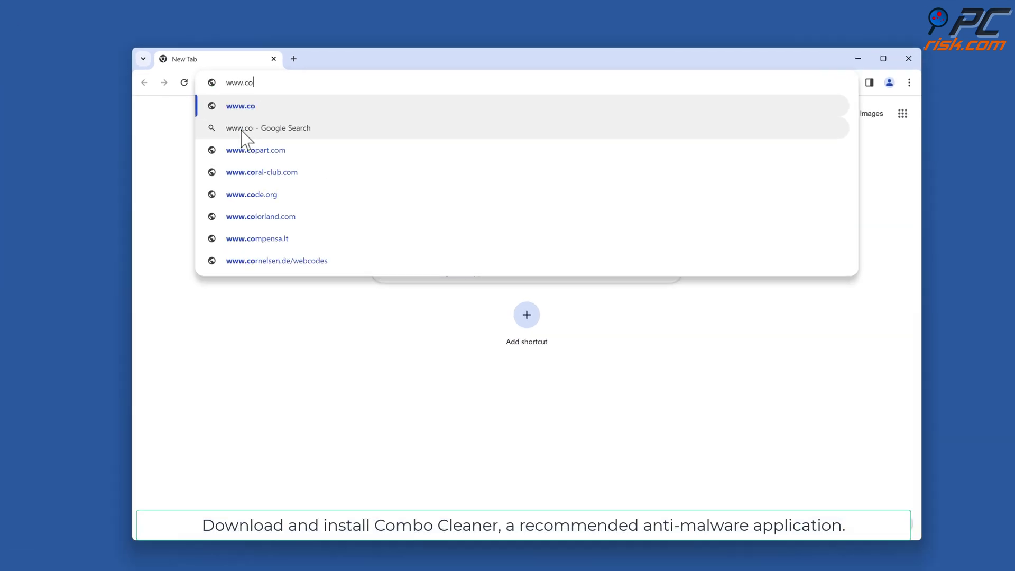
{"action": "type", "text": "mbocleaner.co"}
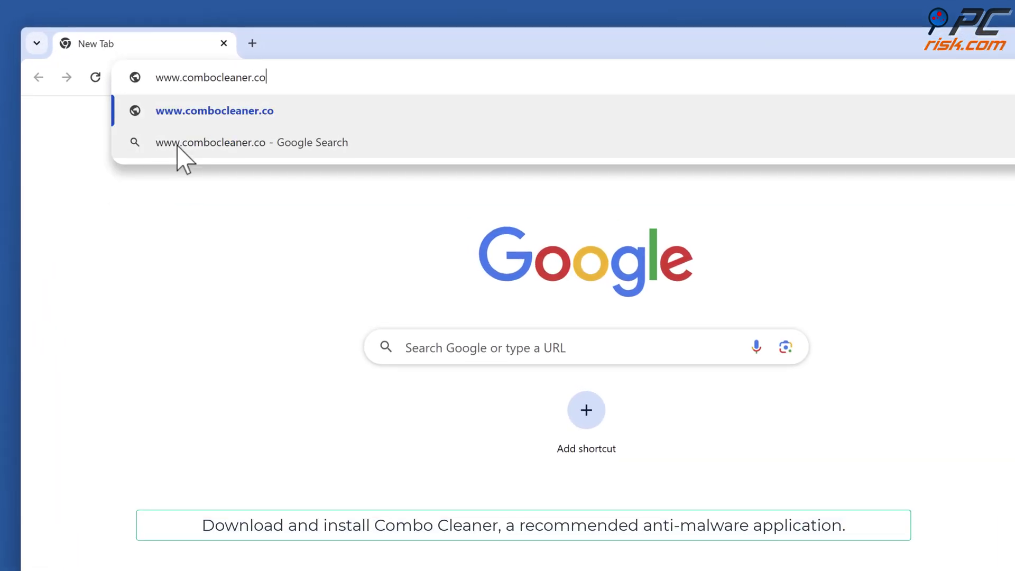
{"action": "type", "text": "m"}
{"action": "key", "text": "Return"}
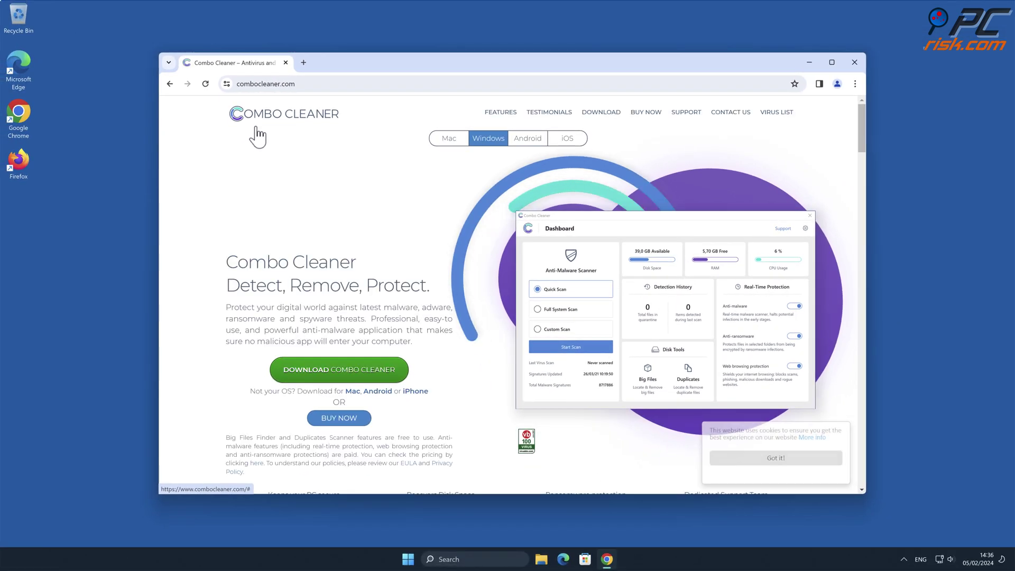
{"action": "left_click", "coordinate": [393, 371]}
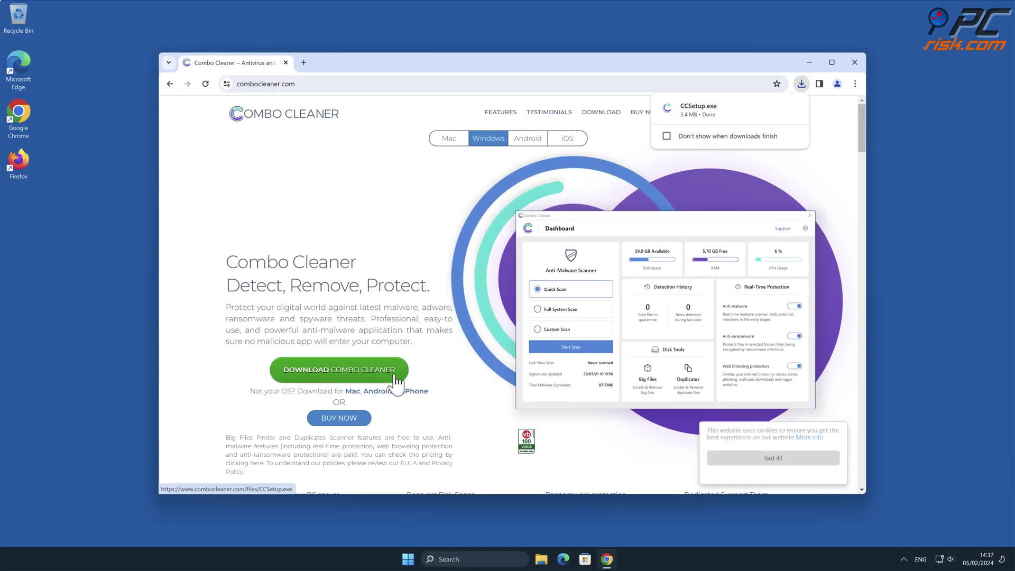
Run CCSetup.exe, allow changes, and complete the Combo Cleaner installation
{"action": "left_click", "coordinate": [729, 116]}
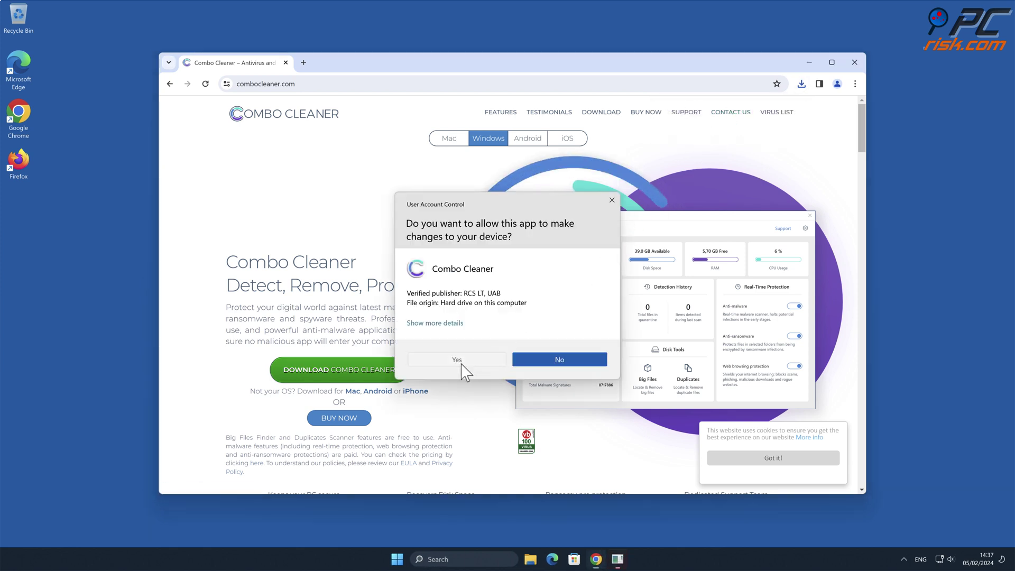
{"action": "left_click", "coordinate": [463, 362]}
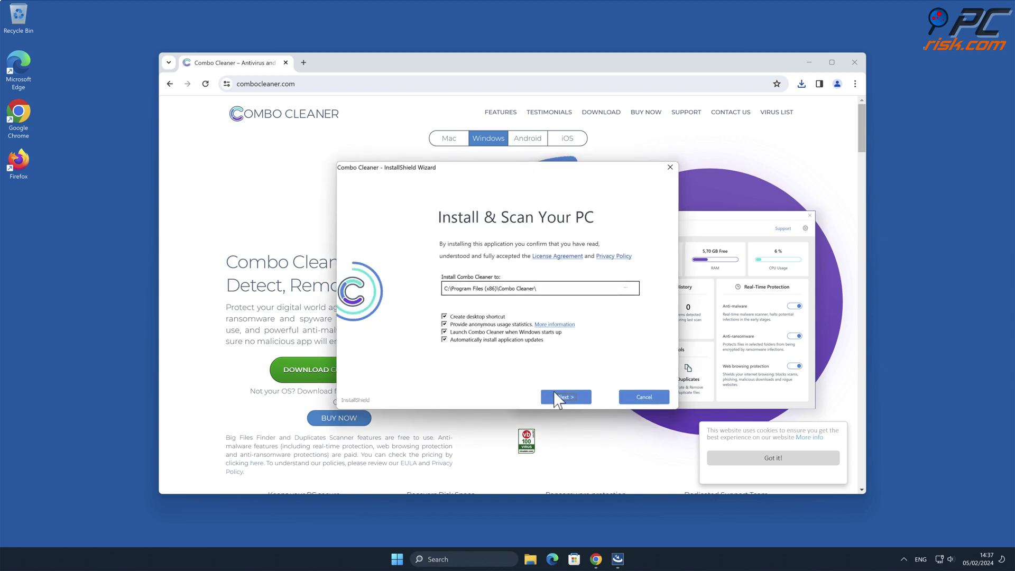
{"action": "left_click", "coordinate": [572, 394]}
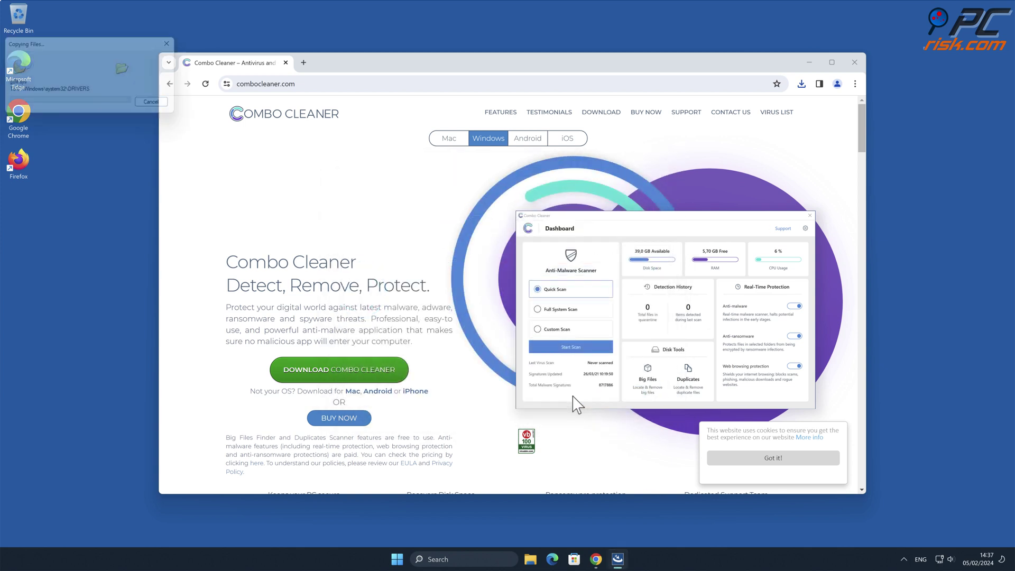
{"action": "left_click", "coordinate": [647, 396]}
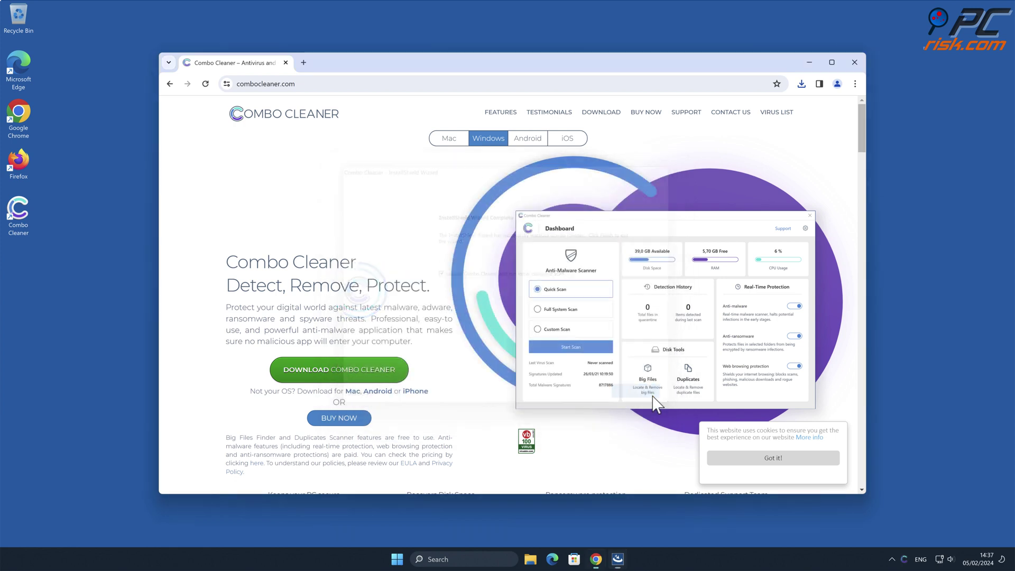
Choose Remove all threats for the scan results and dismiss the activation prompt
{"action": "left_click", "coordinate": [855, 62]}
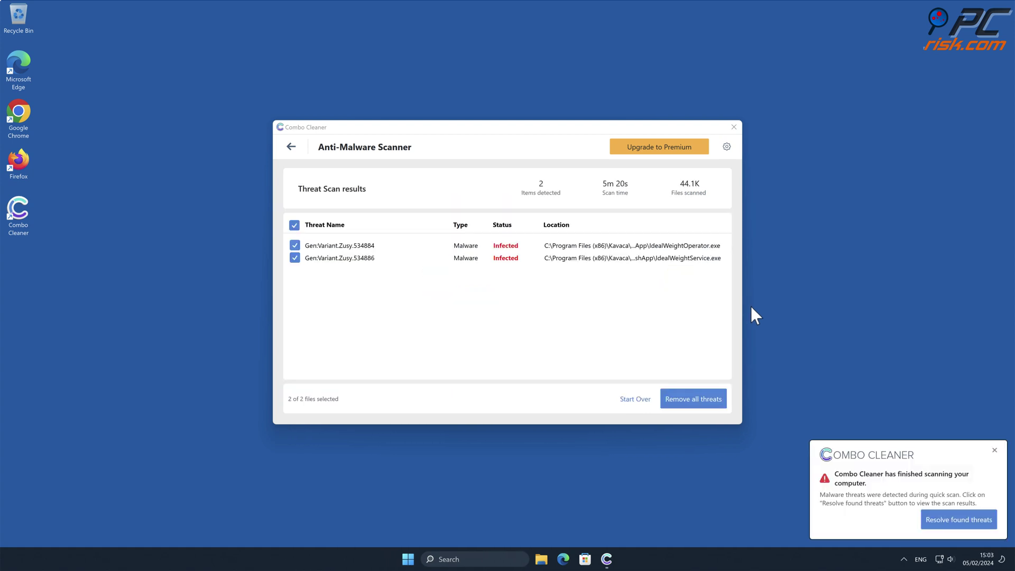
{"action": "left_click", "coordinate": [718, 404]}
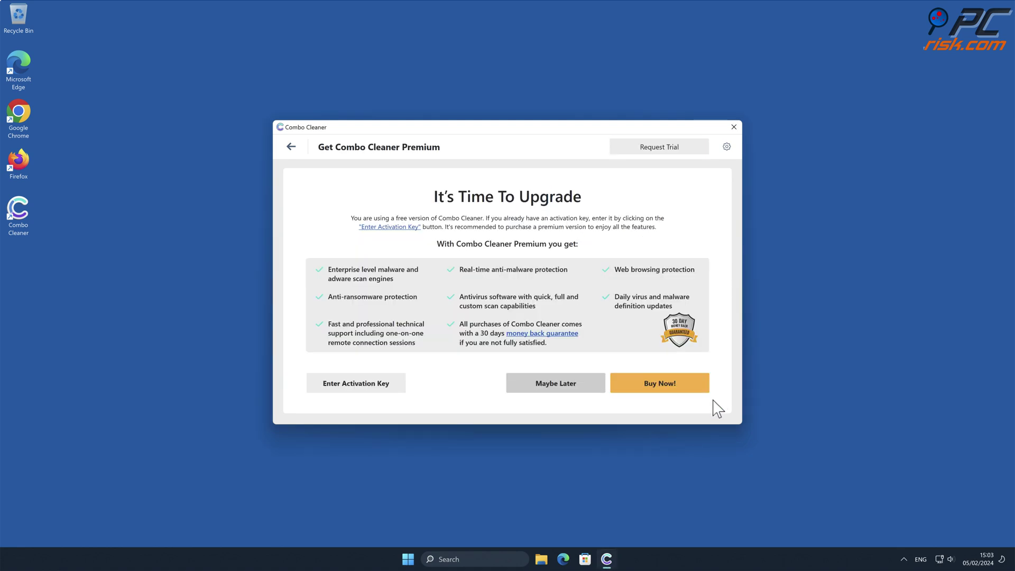
{"action": "left_click", "coordinate": [387, 383]}
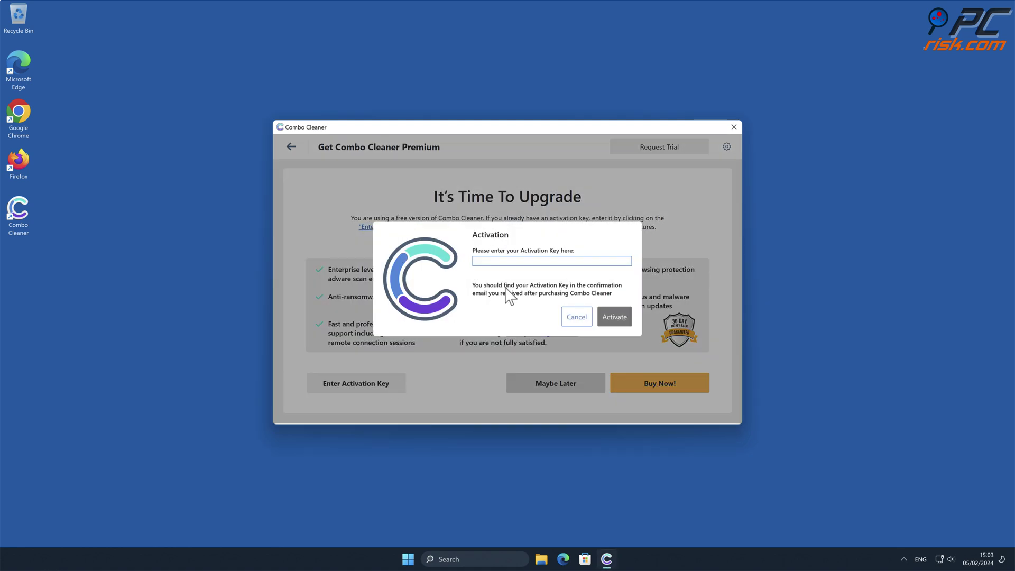
{"action": "left_click", "coordinate": [514, 314]}
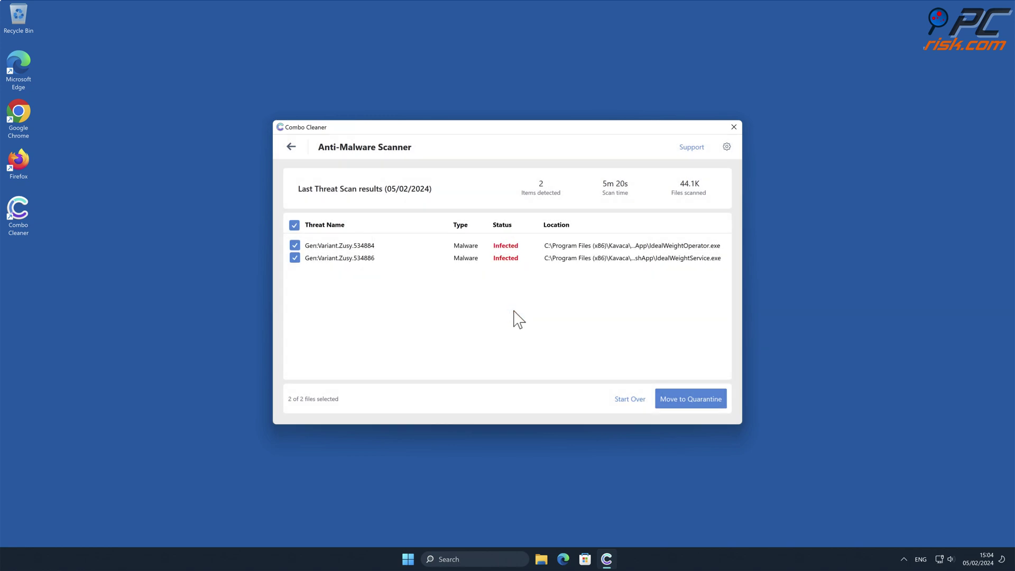
Move the two infected IdealWeight files to quarantine and return to the dashboard
{"action": "left_click", "coordinate": [707, 402]}
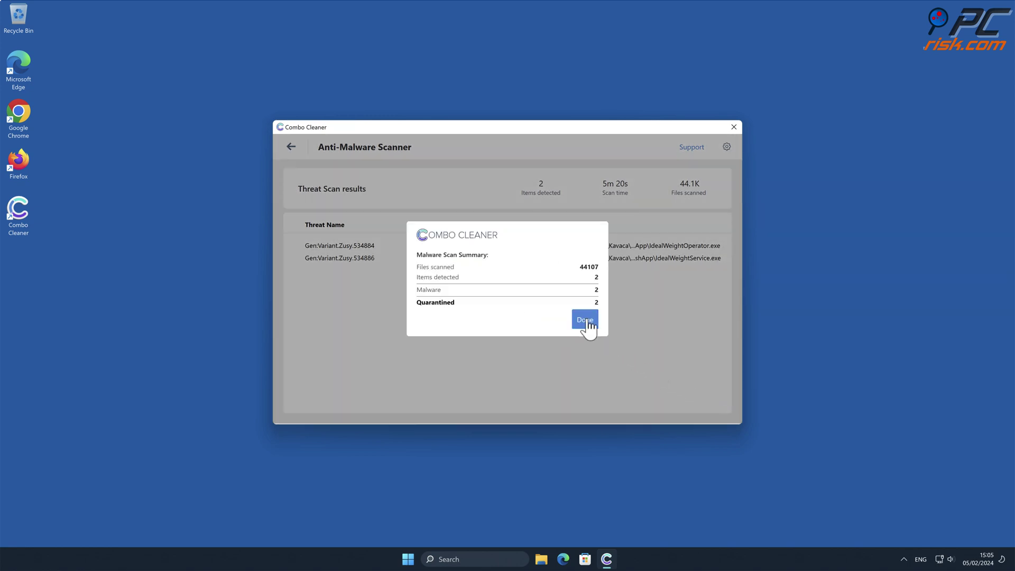
{"action": "left_click", "coordinate": [587, 321]}
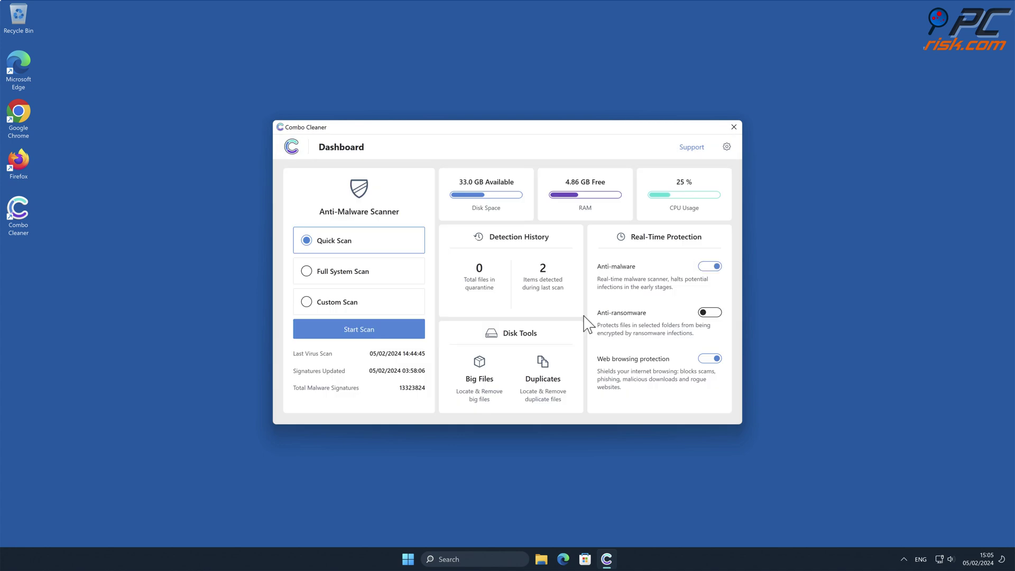
Close the Combo Cleaner window
{"action": "left_click", "coordinate": [733, 128]}
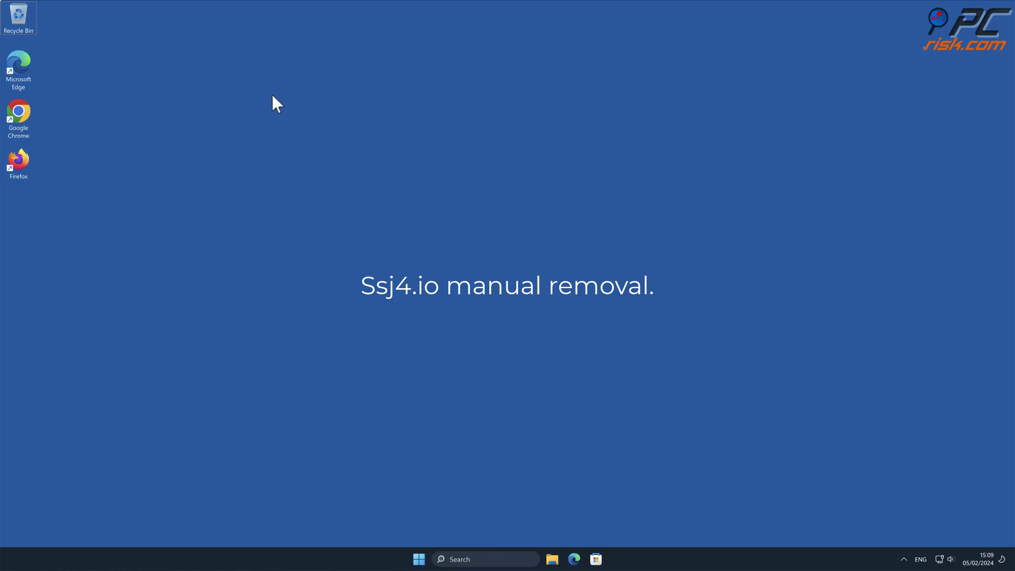
Launch Chrome and show the Manage Extensions page, confirming no extensions are installed
{"action": "double_click", "coordinate": [18, 112]}
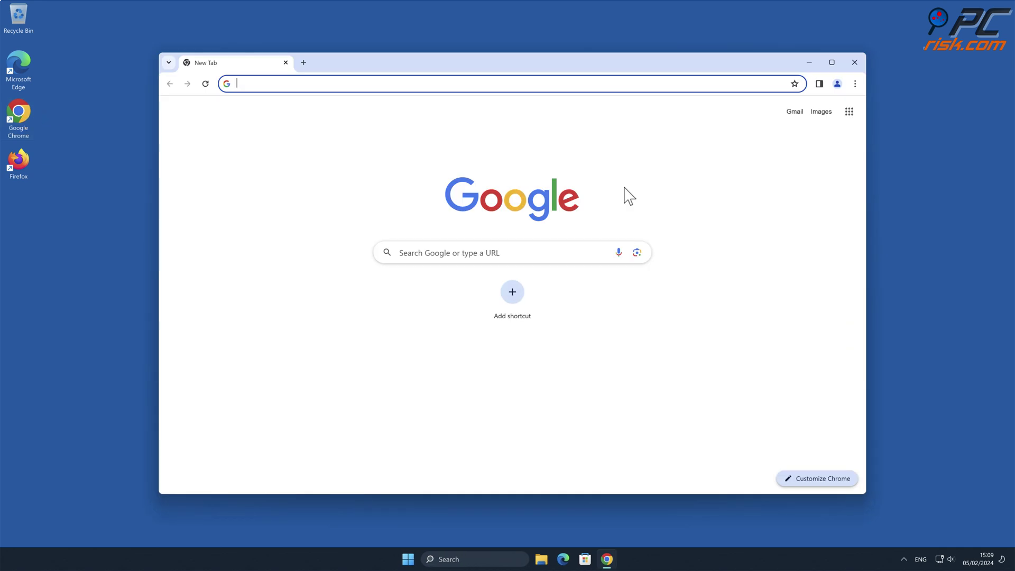
{"action": "left_click", "coordinate": [854, 83]}
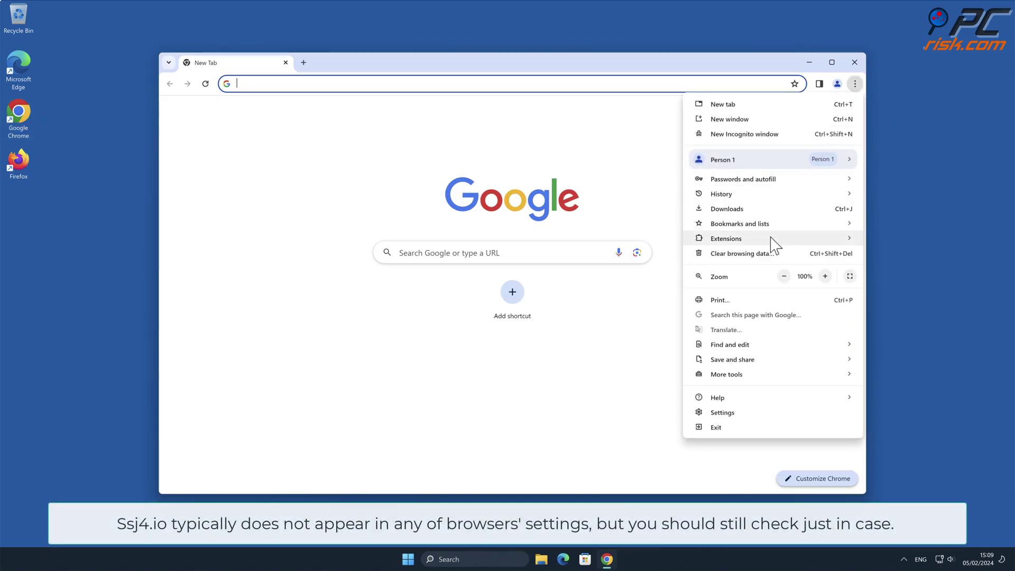
{"action": "mouse_move", "coordinate": [726, 238]}
{"action": "left_click", "coordinate": [918, 239]}
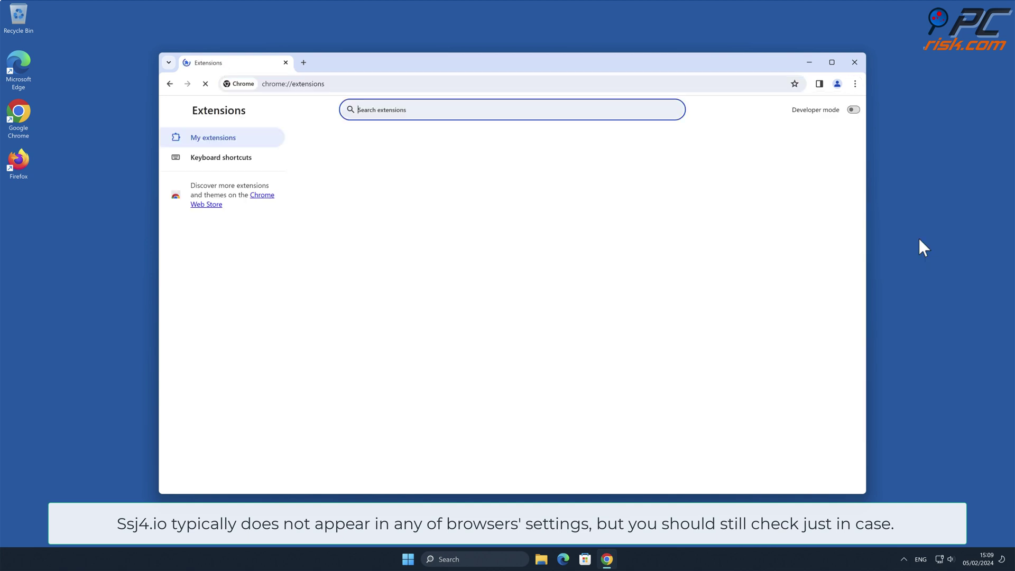
{"action": "left_click", "coordinate": [853, 84]}
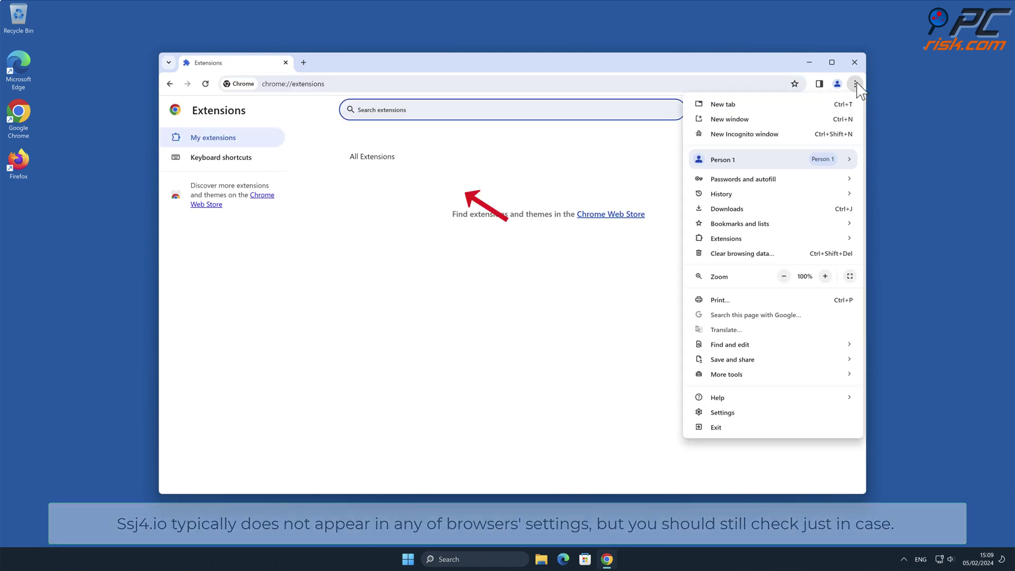
Review Chrome's search engine settings and the list of installed search engines
{"action": "left_click", "coordinate": [746, 413]}
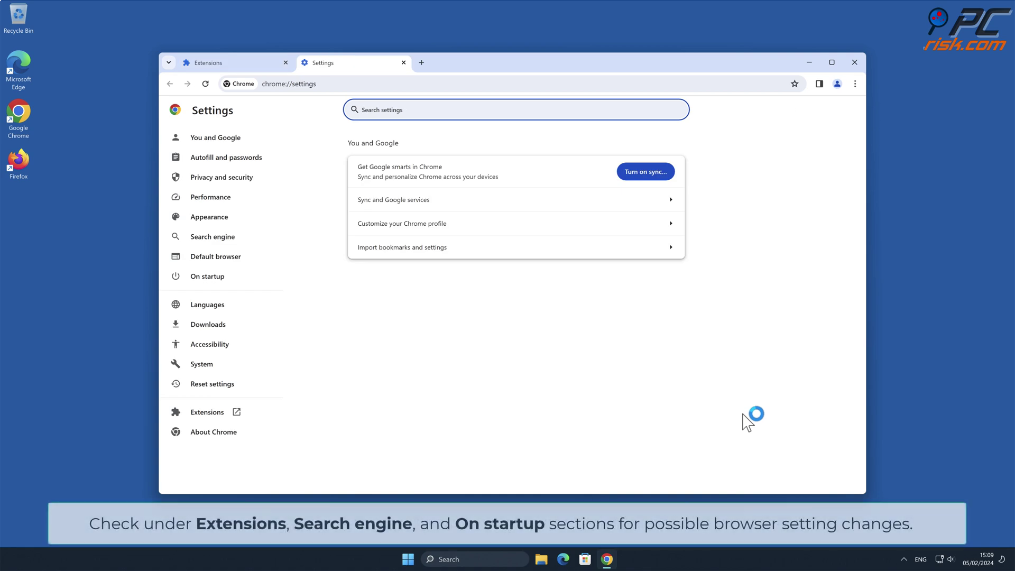
{"action": "left_click", "coordinate": [436, 316]}
{"action": "left_click", "coordinate": [213, 238]}
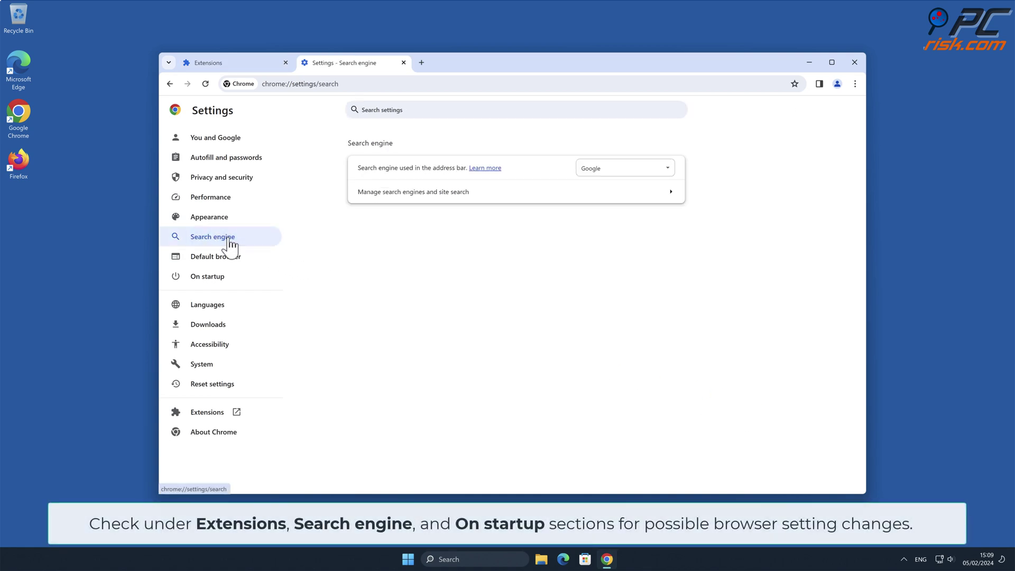
{"action": "left_click", "coordinate": [670, 193]}
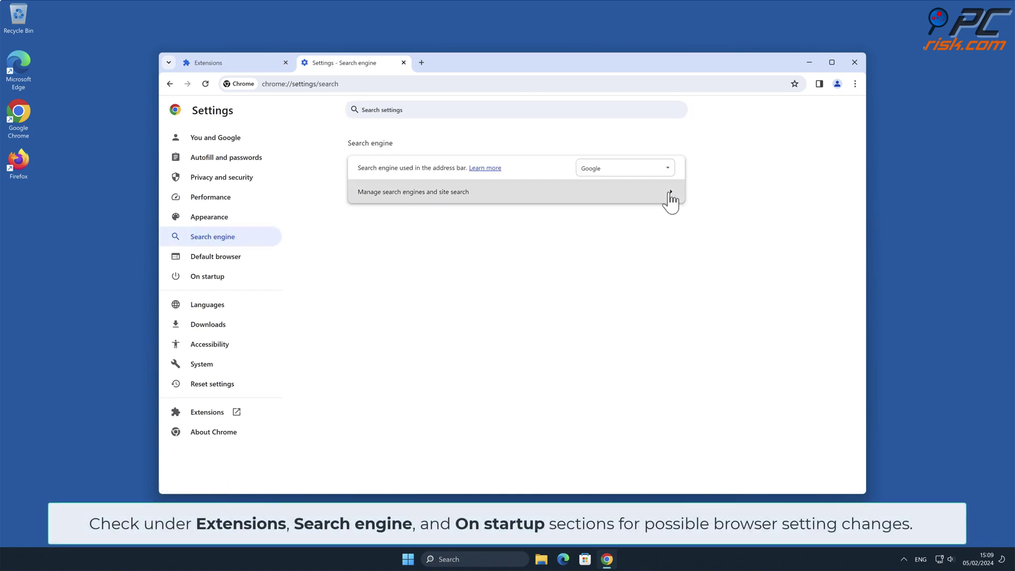
{"action": "left_click_drag", "start_coordinate": [860, 167], "coordinate": [861, 237]}
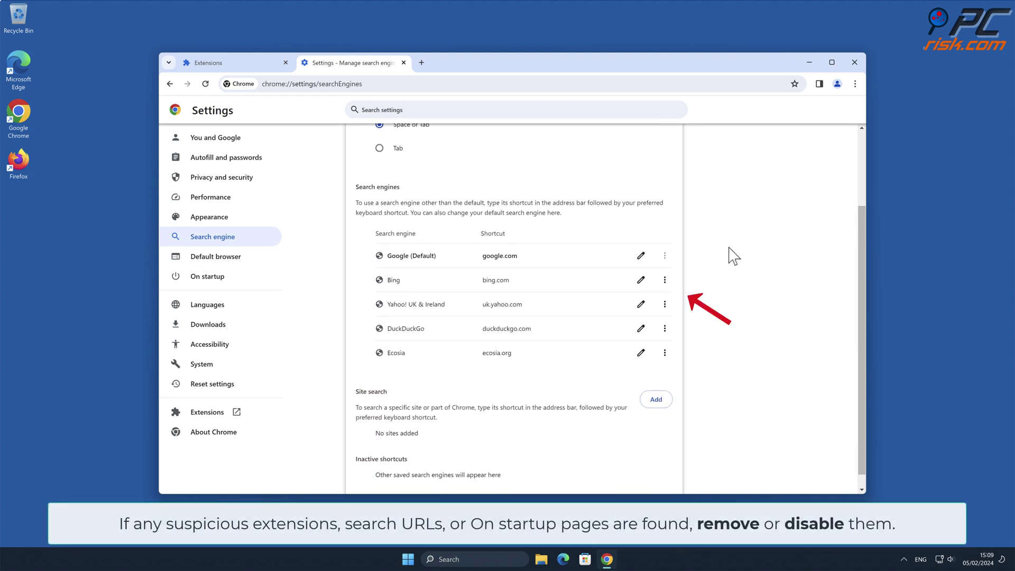
Check On startup options, keep 'Open the New Tab page' selected, and close Chrome
{"action": "left_click", "coordinate": [226, 277]}
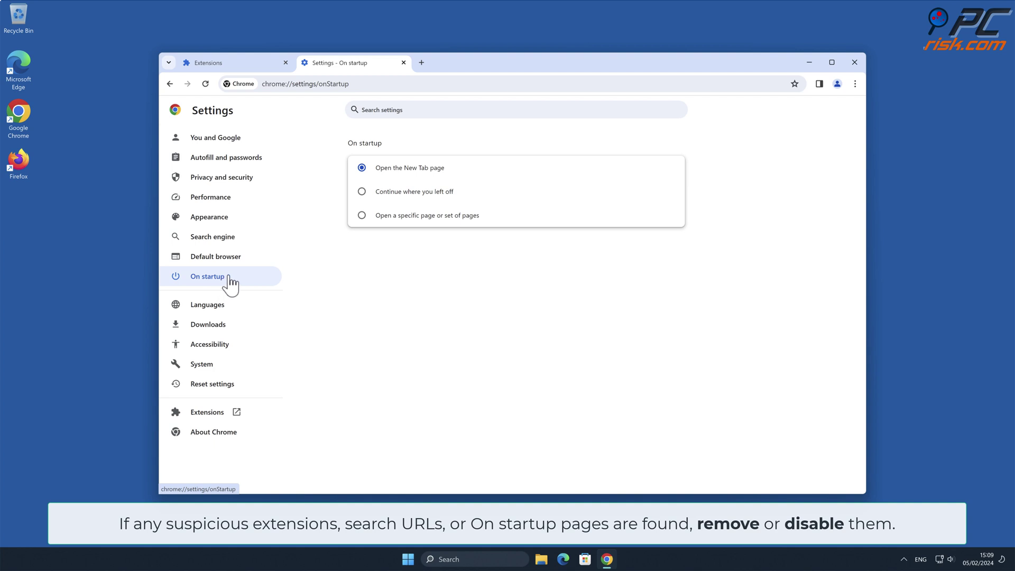
{"action": "left_click", "coordinate": [362, 217]}
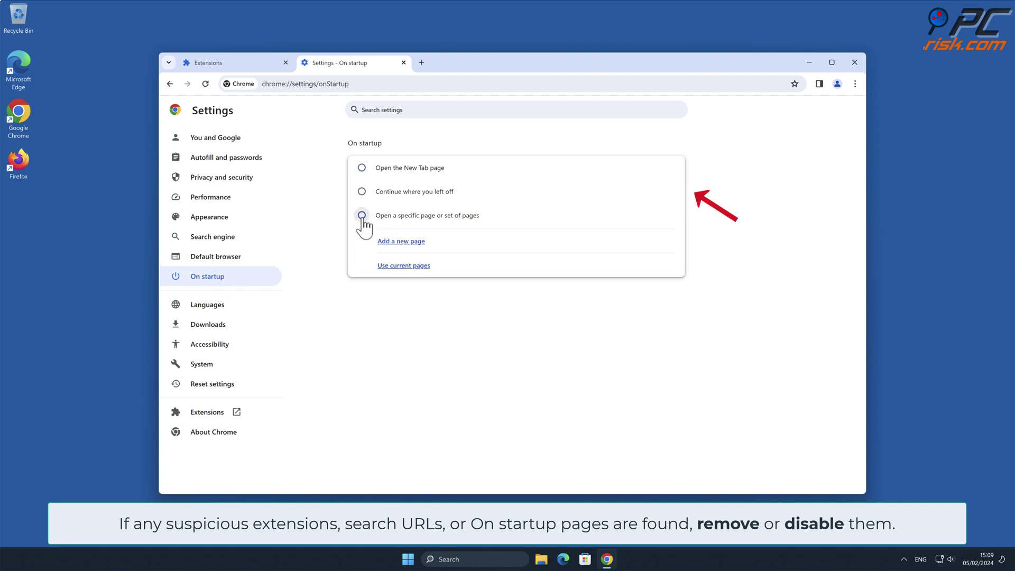
{"action": "left_click", "coordinate": [362, 168]}
{"action": "left_click", "coordinate": [854, 63]}
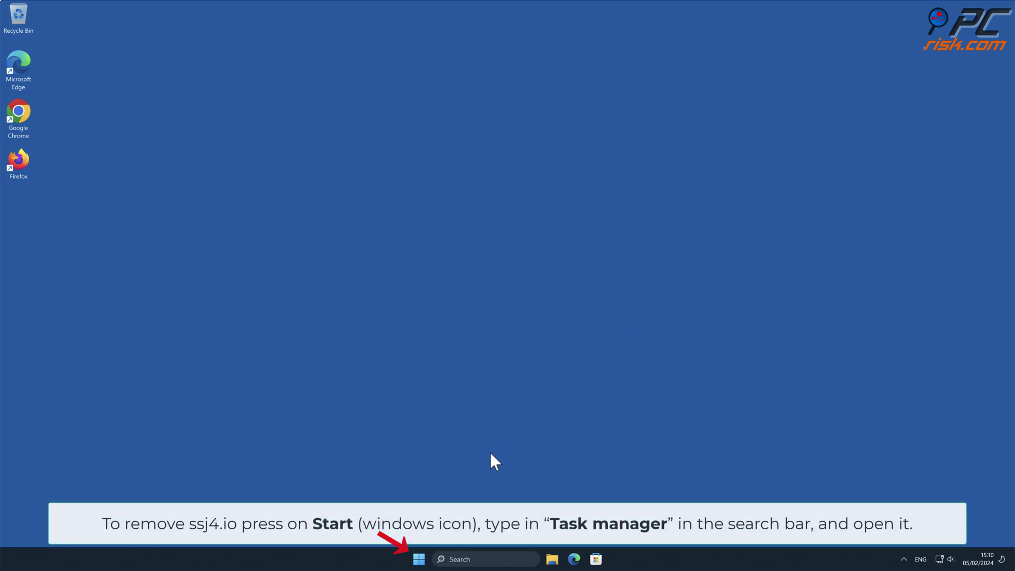
Launch Task Manager from the Start menu search
{"action": "left_click", "coordinate": [418, 558]}
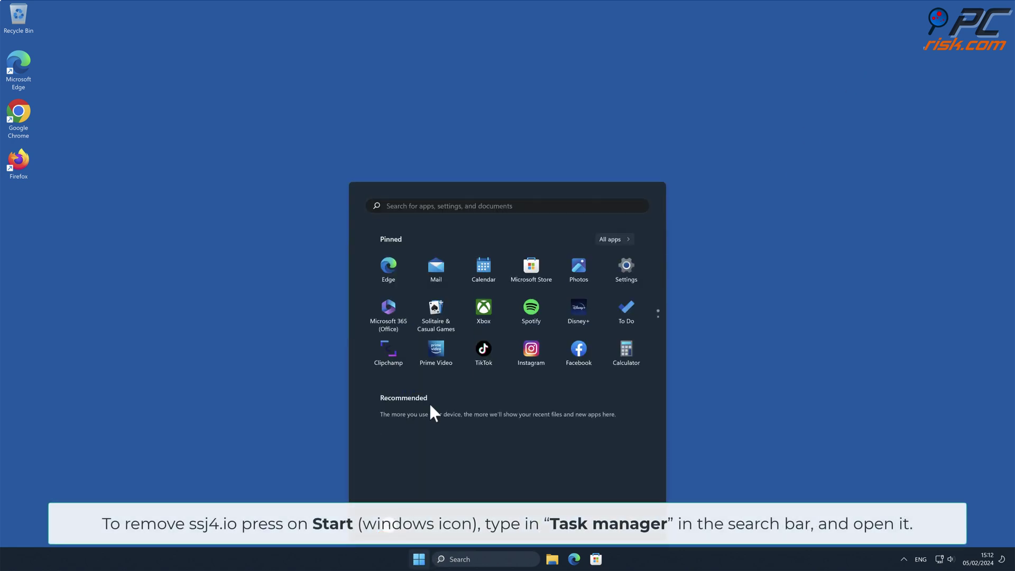
{"action": "type", "text": "Task "}
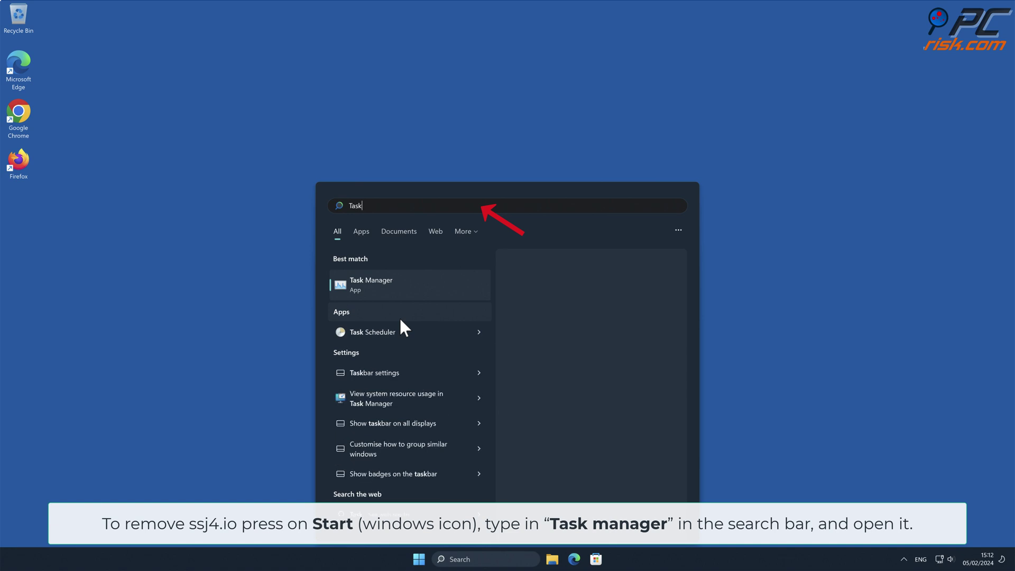
{"action": "type", "text": "manager"}
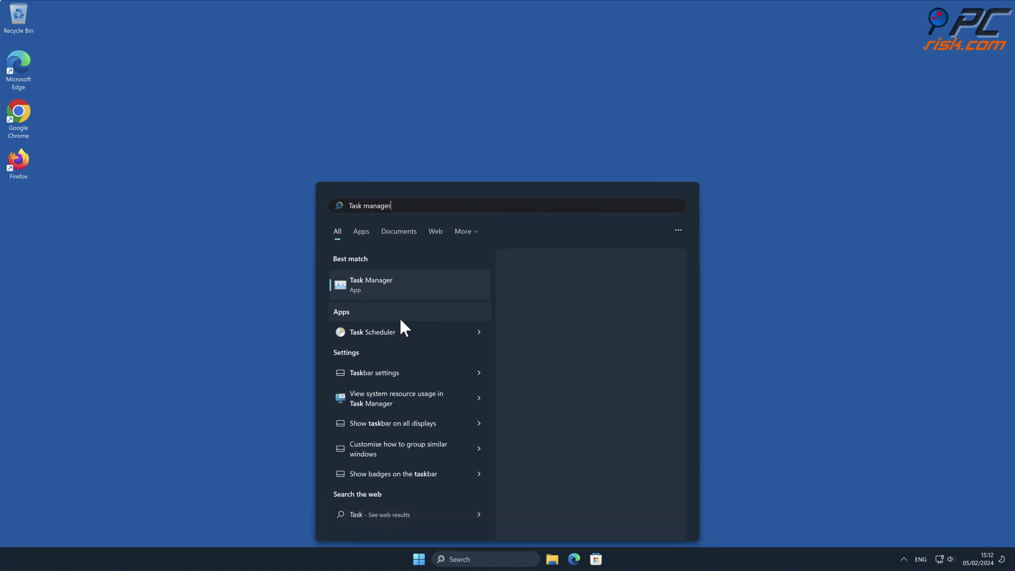
{"action": "left_click", "coordinate": [387, 282]}
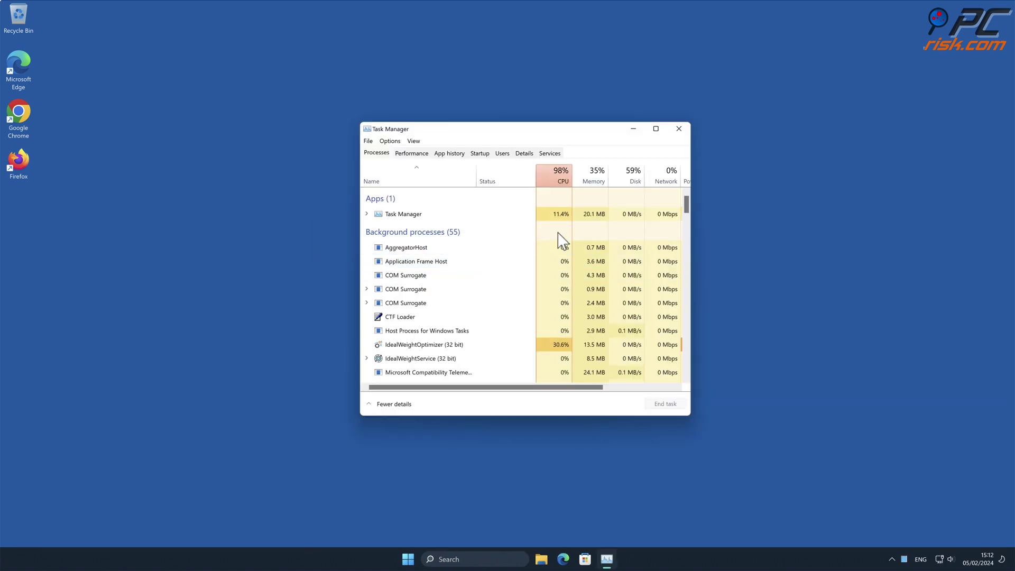
{"action": "left_click_drag", "start_coordinate": [687, 203], "coordinate": [686, 209]}
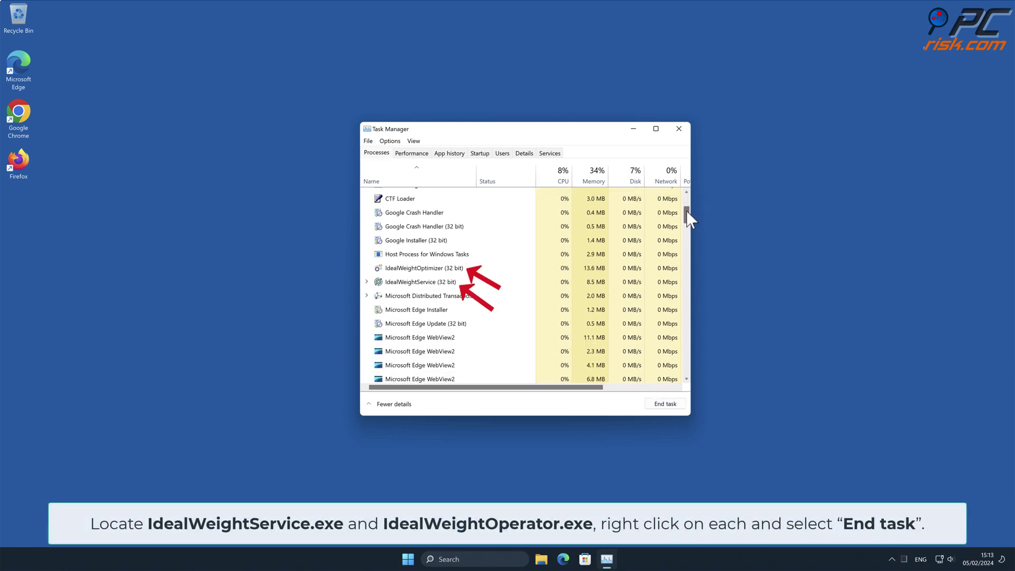
End the IdealWeightService and IdealWeightOptimizer tasks, then close Task Manager
{"action": "right_click", "coordinate": [443, 286]}
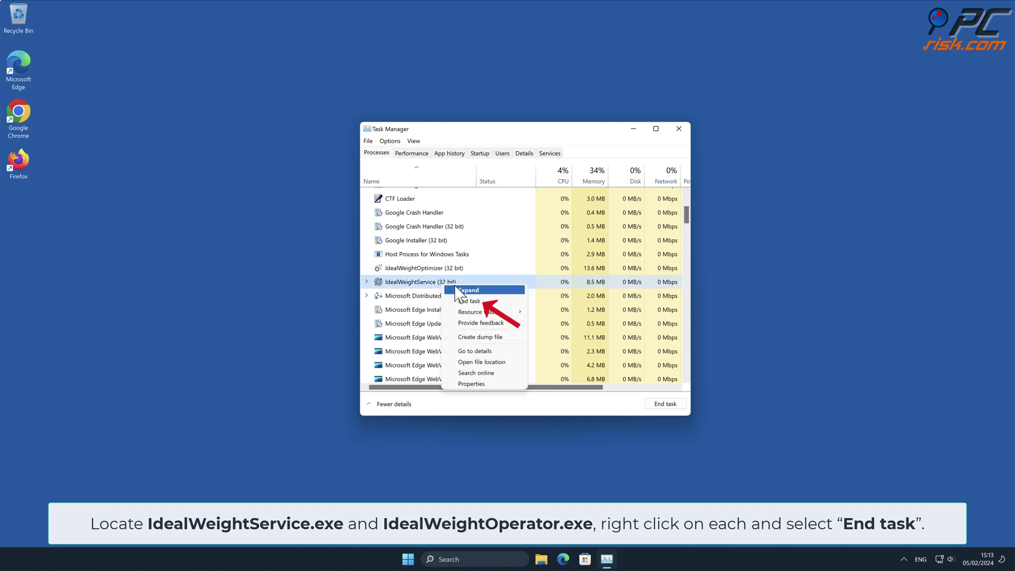
{"action": "left_click", "coordinate": [474, 301]}
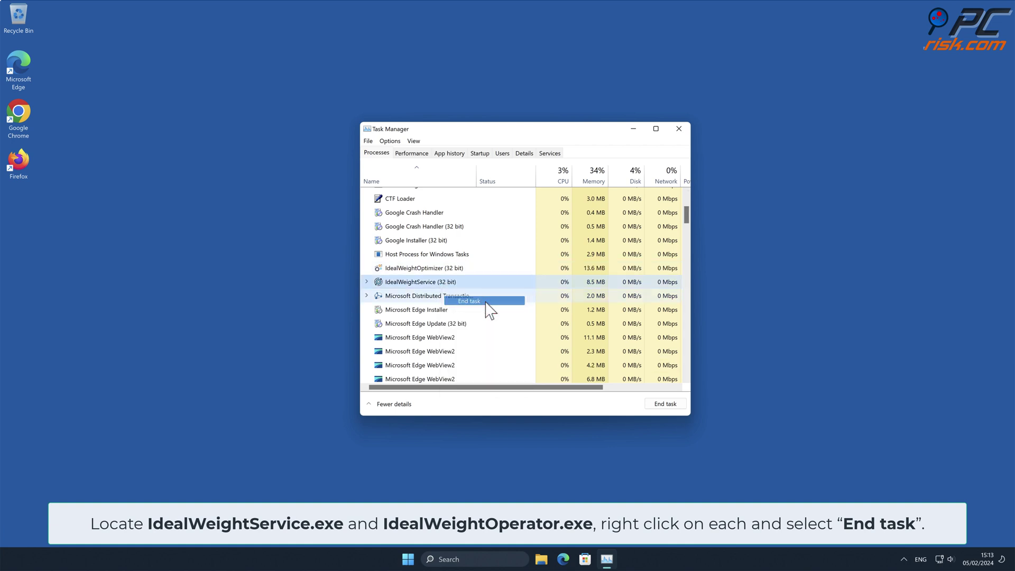
{"action": "right_click", "coordinate": [438, 269]}
{"action": "left_click", "coordinate": [491, 275]}
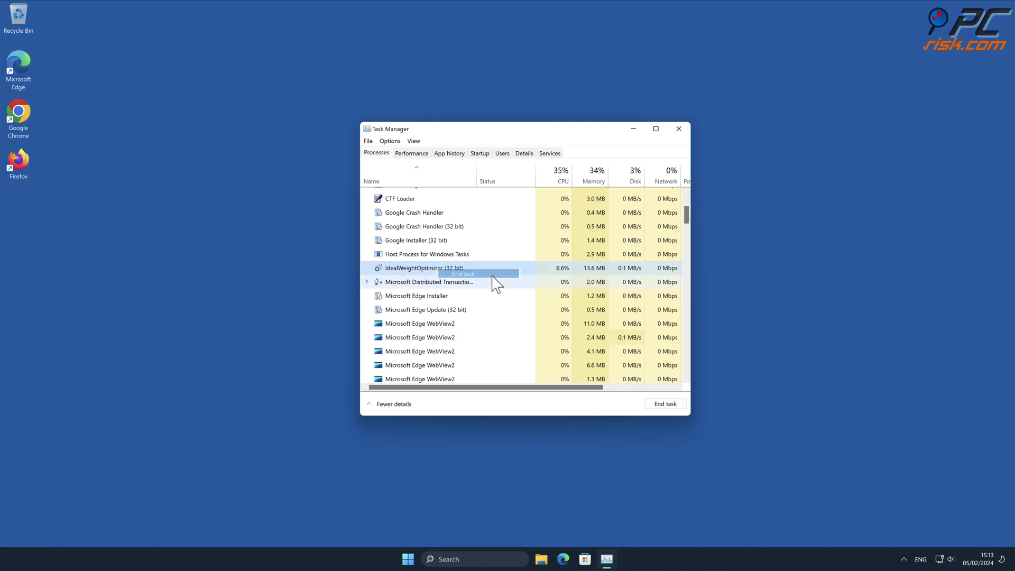
{"action": "left_click", "coordinate": [678, 130]}
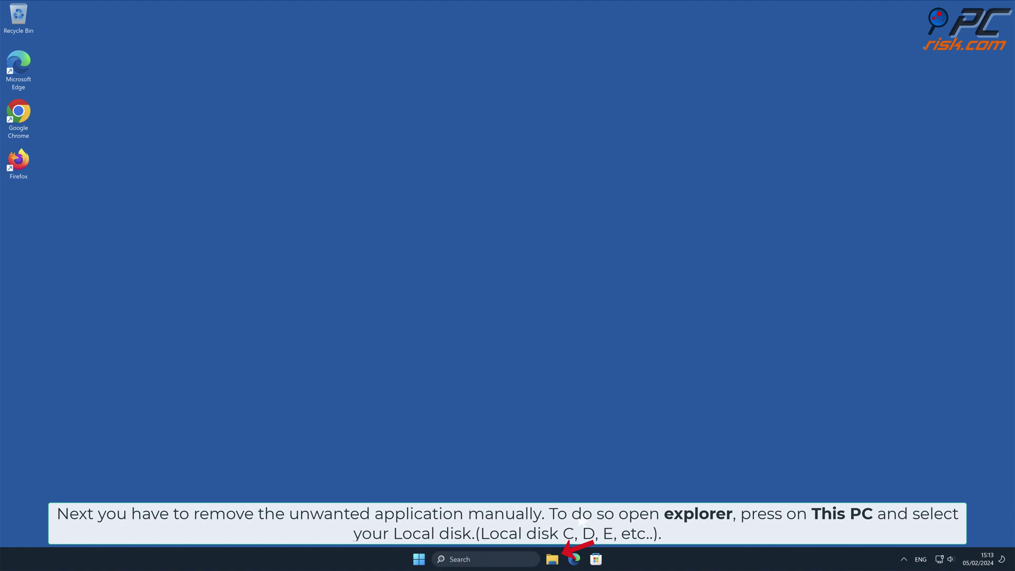
Browse to C:\Program Files (x86)\Kavaca\SmashApp in File Explorer to inspect its files
{"action": "left_click", "coordinate": [552, 557]}
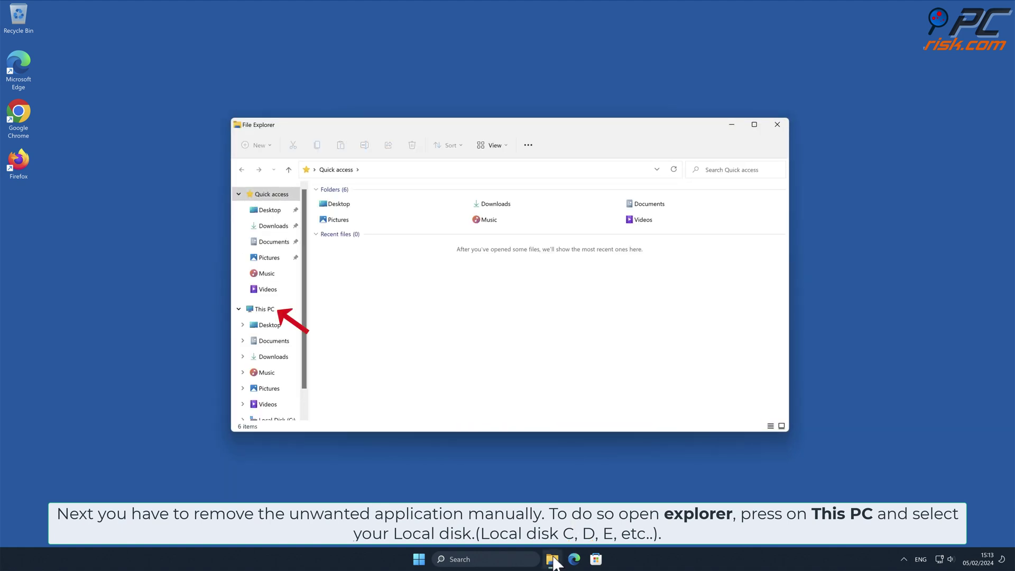
{"action": "left_click", "coordinate": [275, 312]}
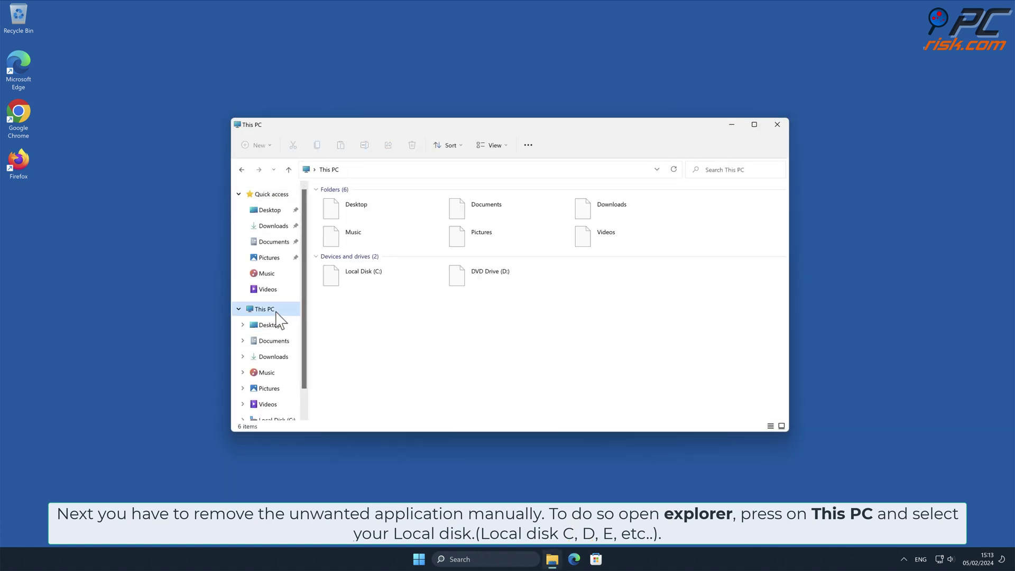
{"action": "double_click", "coordinate": [380, 274]}
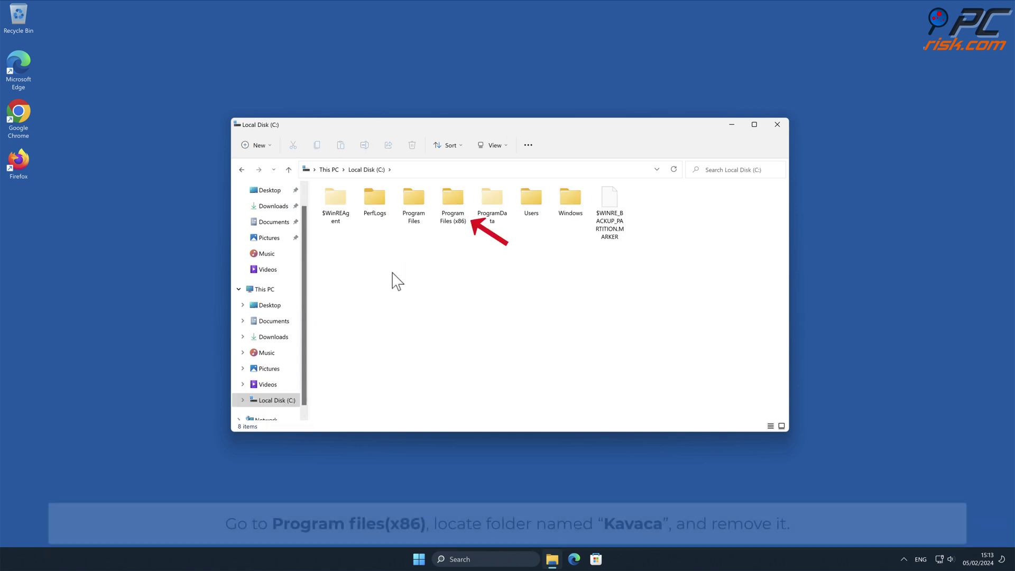
{"action": "left_click", "coordinate": [452, 216]}
{"action": "double_click", "coordinate": [452, 215]}
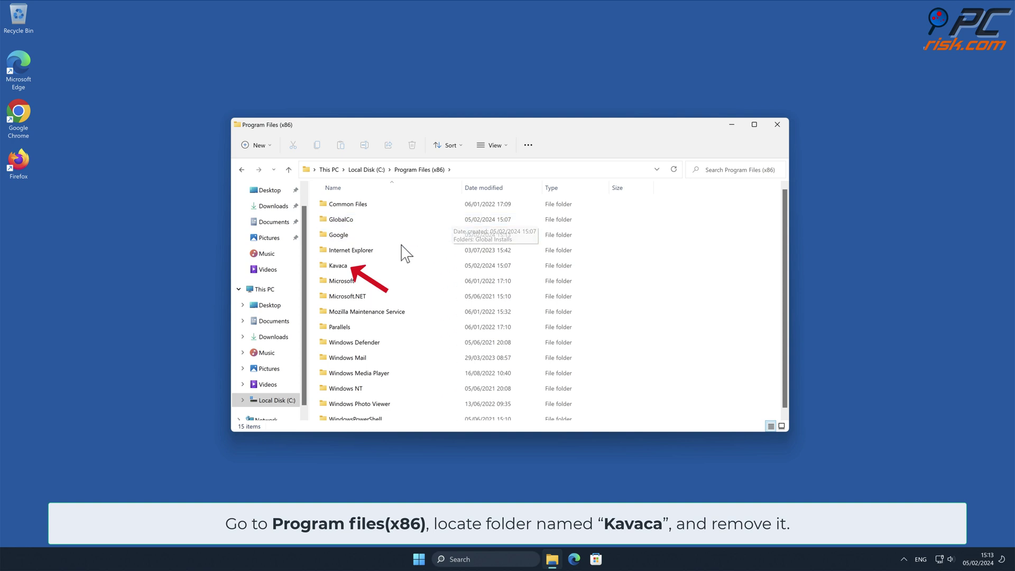
{"action": "double_click", "coordinate": [346, 265]}
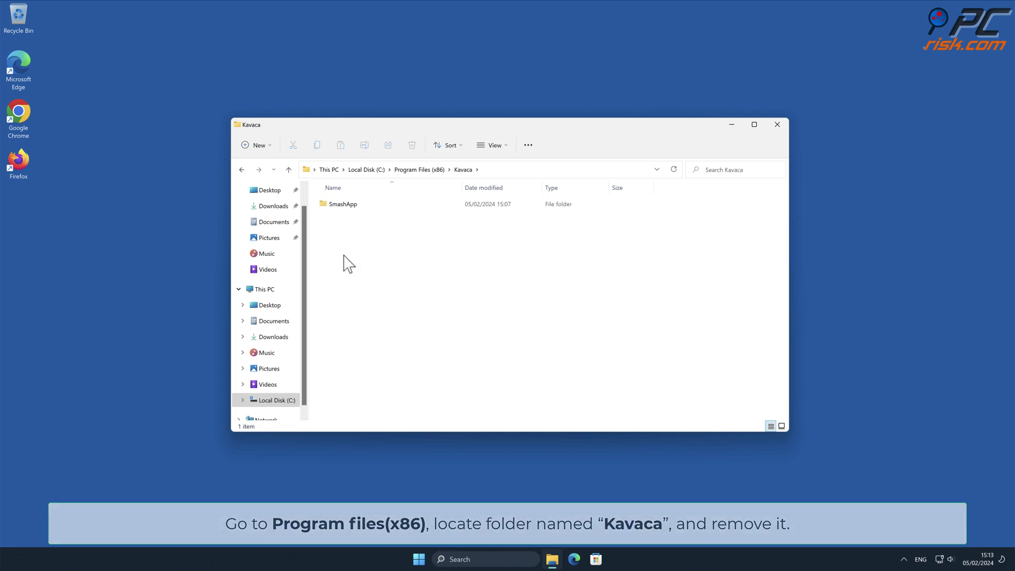
{"action": "double_click", "coordinate": [349, 208]}
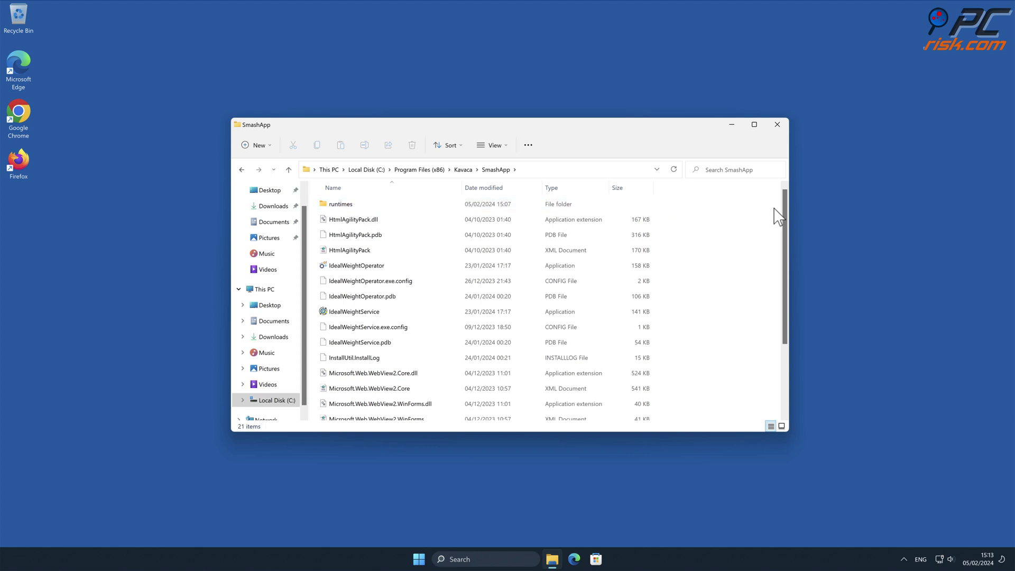
{"action": "mouse_move", "coordinate": [783, 205]}
{"action": "left_mouse_down"}
{"action": "mouse_move", "coordinate": [773, 294]}
{"action": "mouse_move", "coordinate": [783, 205]}
{"action": "left_mouse_up"}
Delete the Kavaca folder from Program Files (x86) and close File Explorer
{"action": "left_click", "coordinate": [243, 170]}
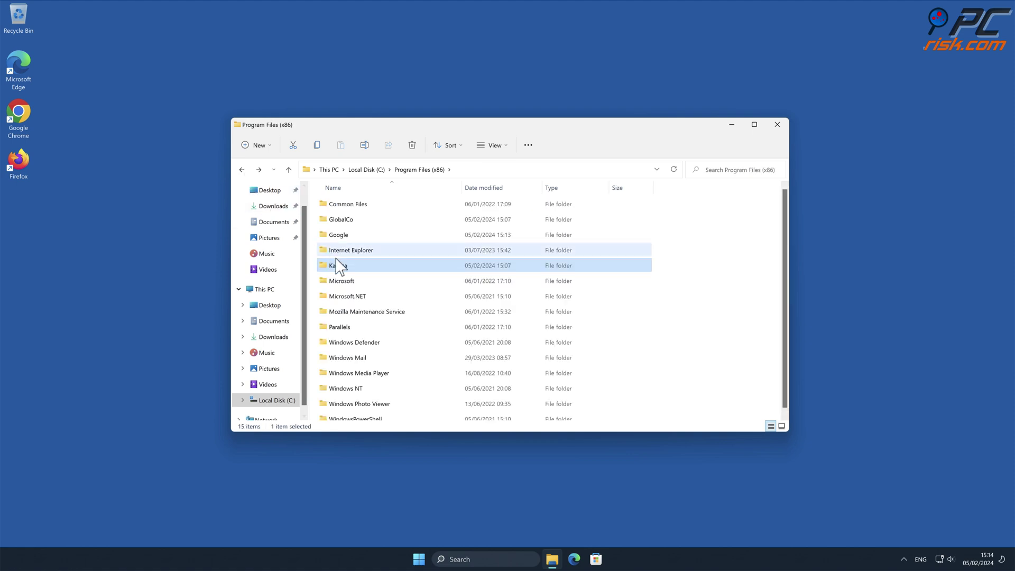
{"action": "right_click", "coordinate": [340, 271]}
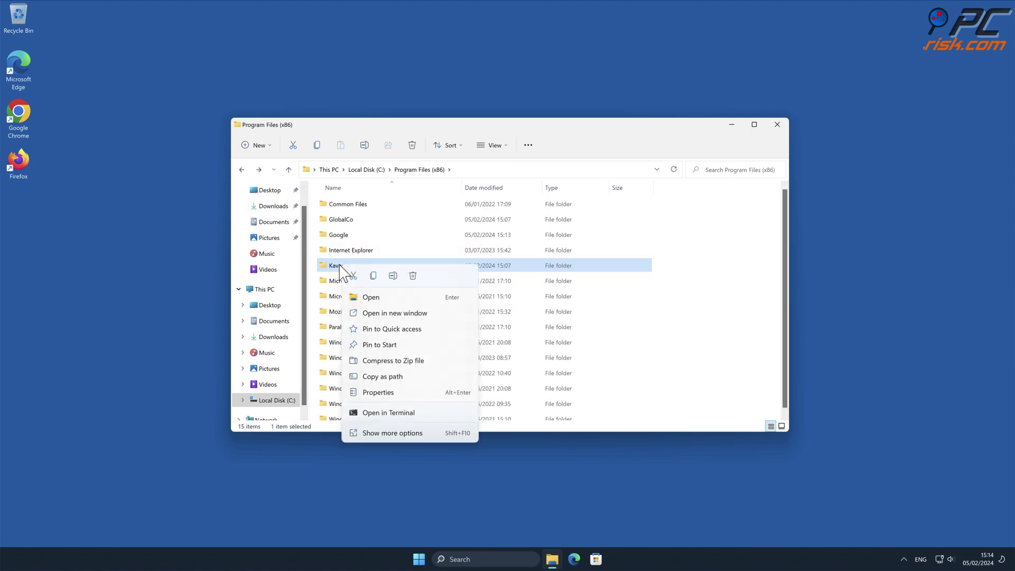
{"action": "left_click", "coordinate": [412, 275]}
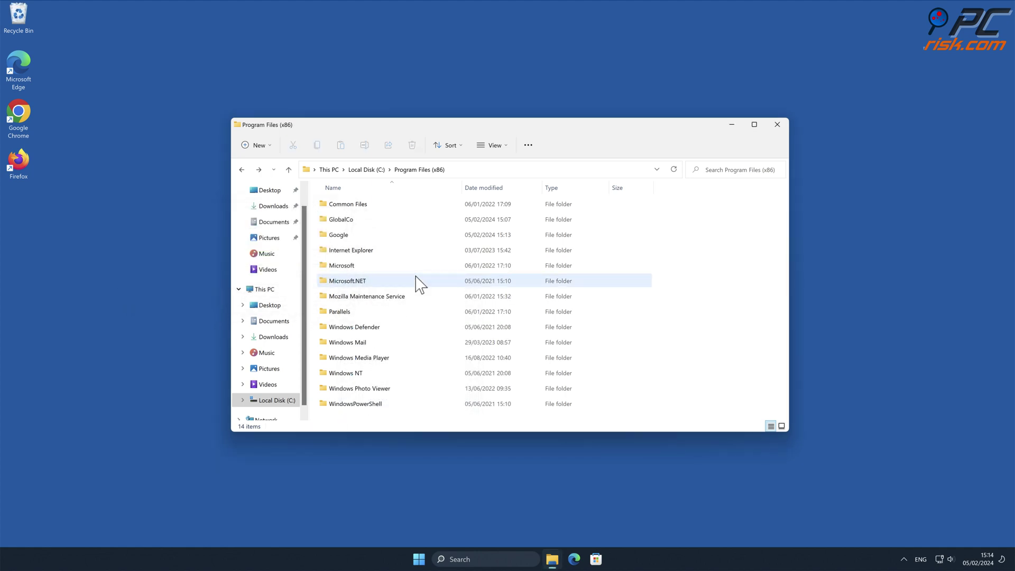
{"action": "left_click", "coordinate": [775, 128]}
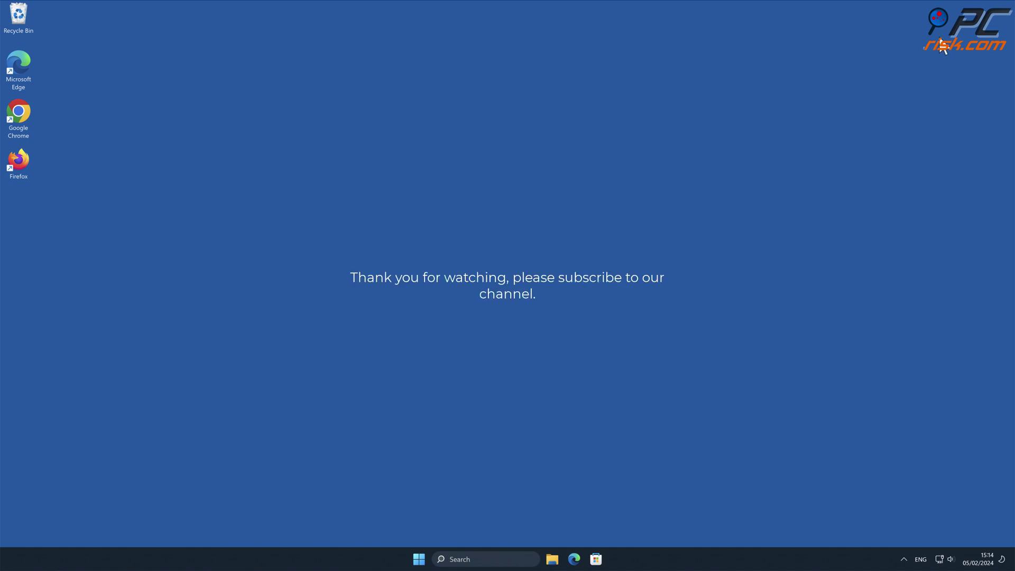